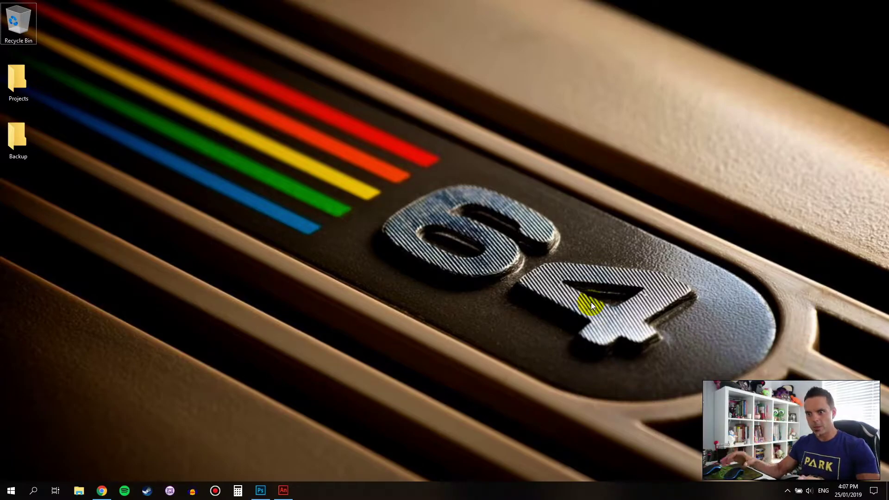
Switch to the HelgaHeli project in Construct 3 and review the properties of the project and of Layout 1
mouse_move(105, 492)
click(104, 491)
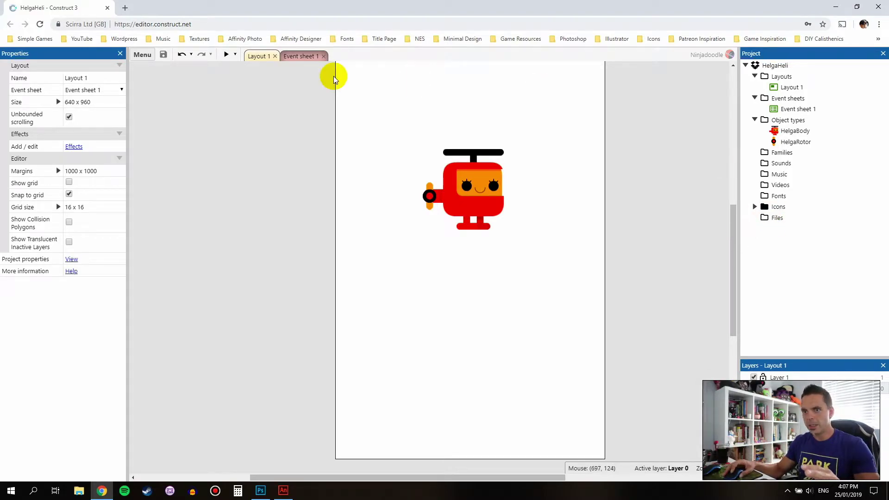
click(775, 65)
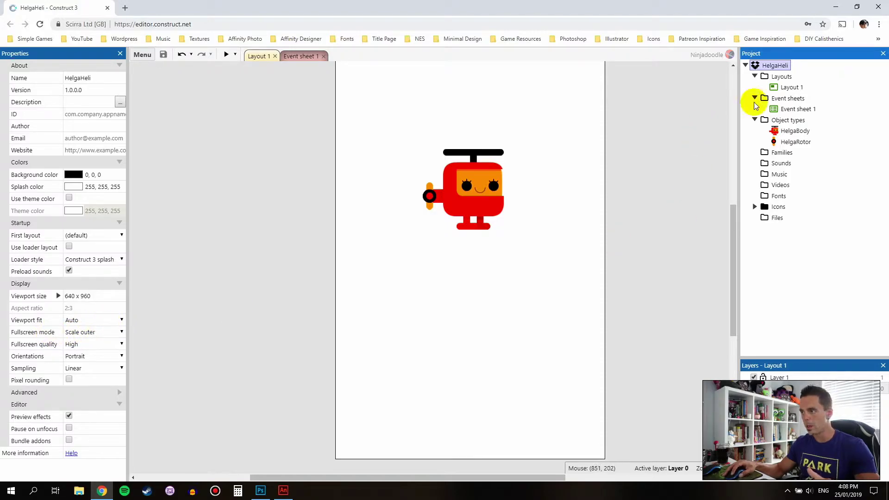
click(792, 88)
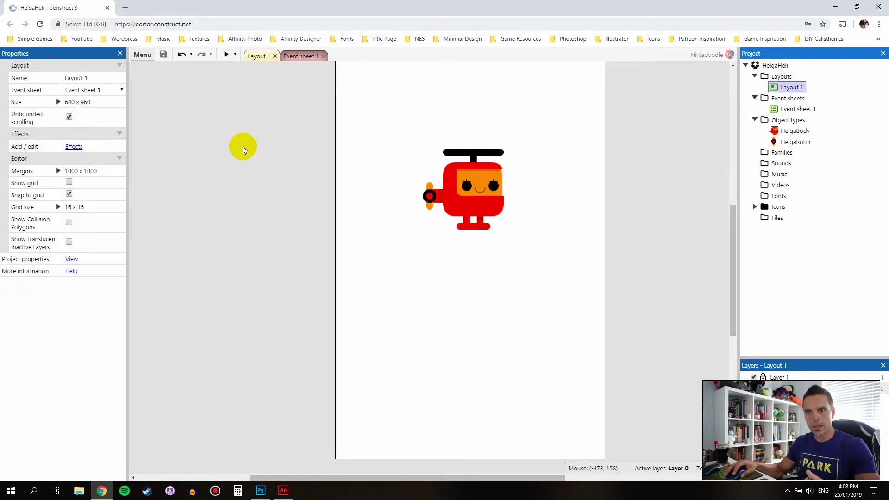
click(270, 152)
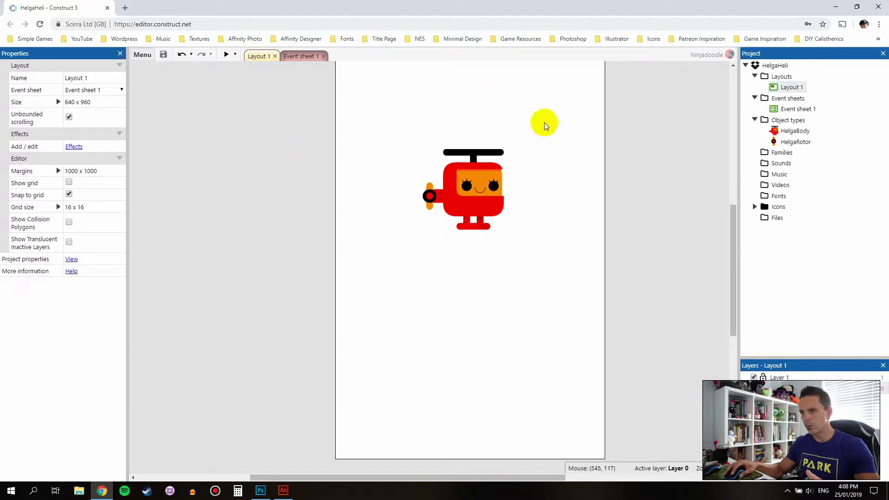
scroll(532, 122, up, 2)
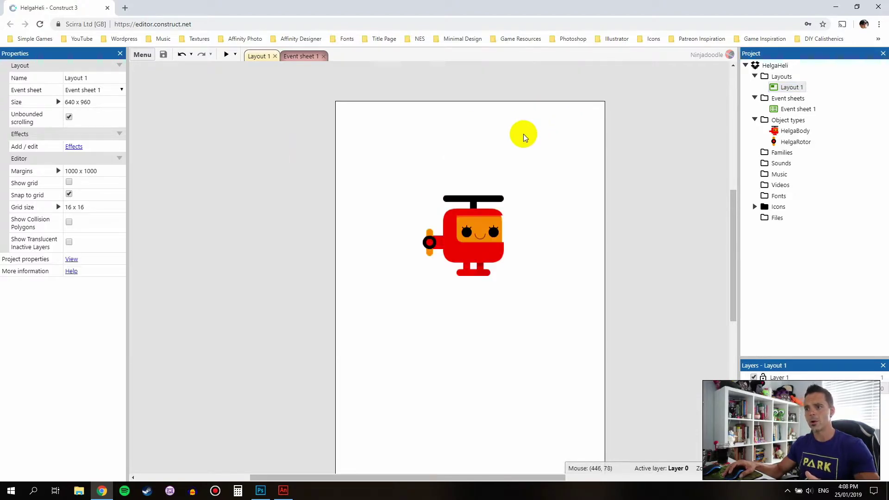
ctrl+scroll(482, 240, up, 5)
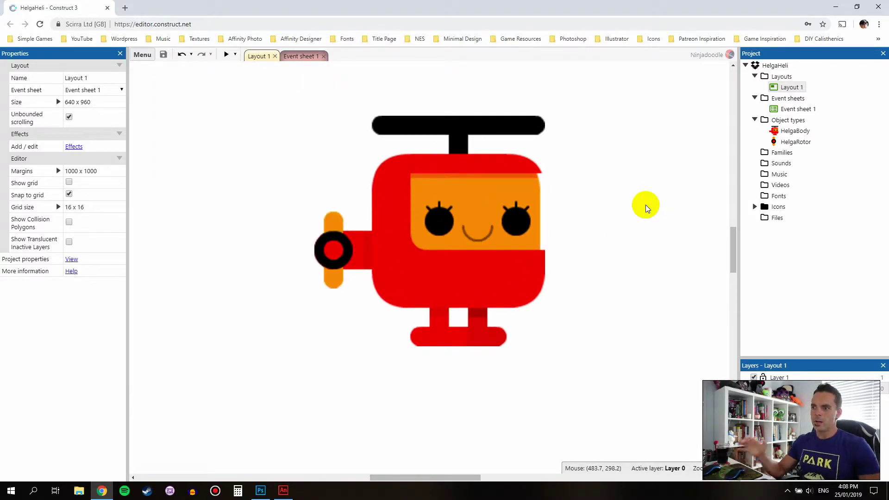
scroll(650, 204, down, 4)
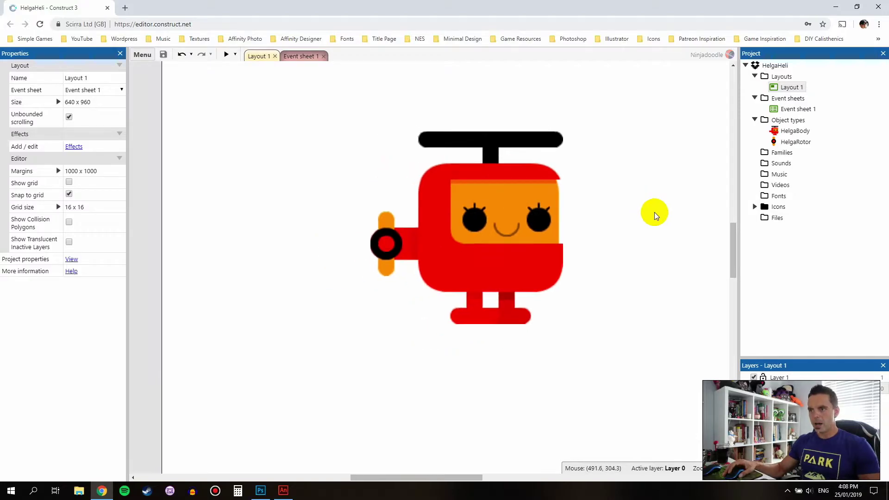
drag(496, 473, 532, 472)
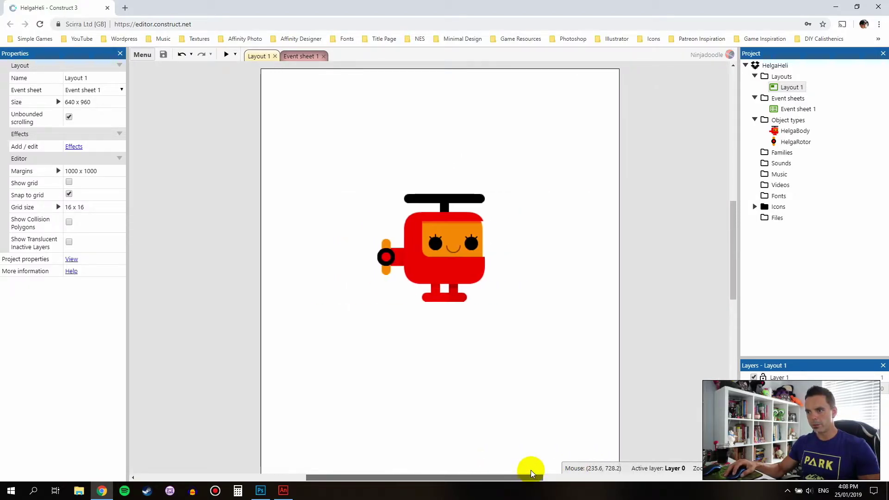
ctrl+scroll(553, 291, down, 2)
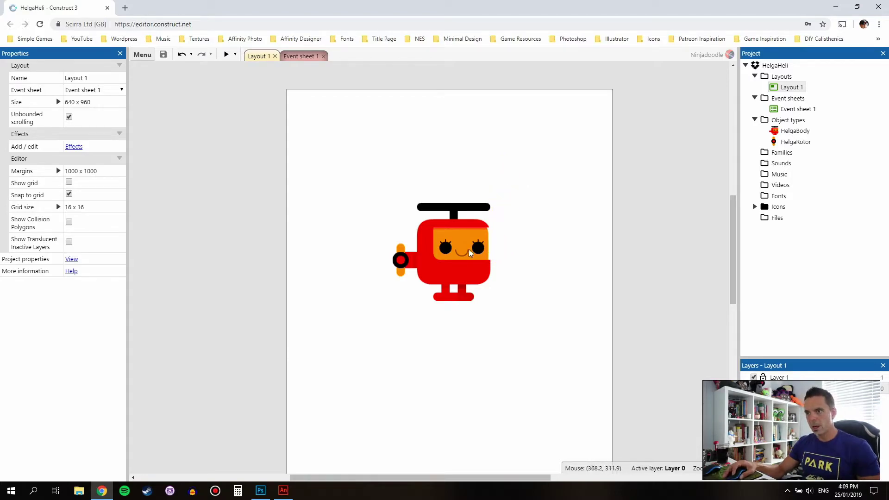
Select the HelgaBody sprite in the layout and open it in the animations editor
ctrl+scroll(458, 255, up, 2)
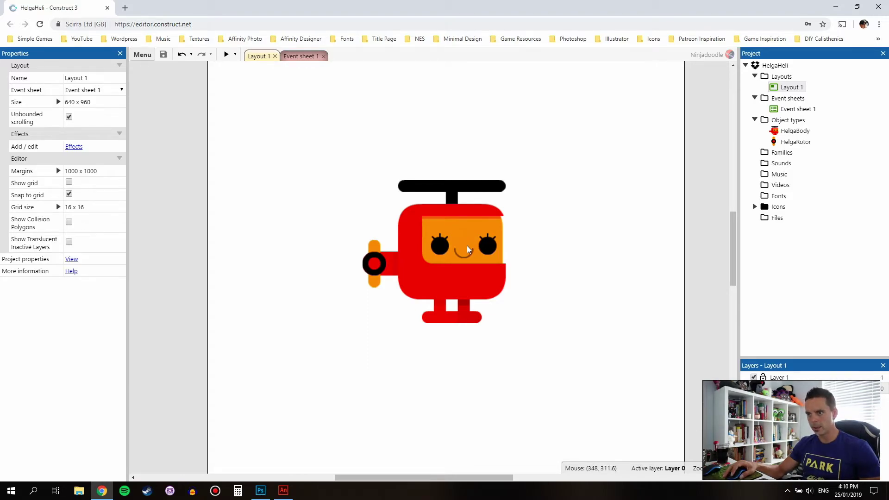
click(505, 189)
drag(511, 192, 452, 227)
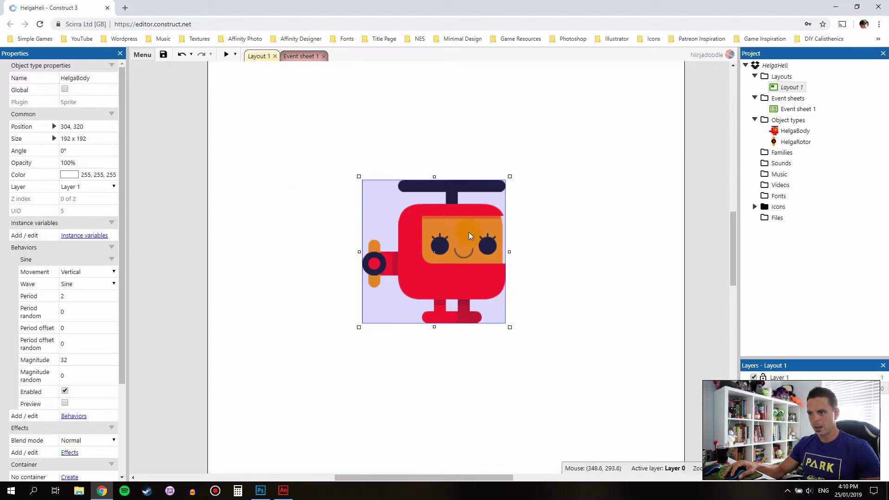
double_click(469, 235)
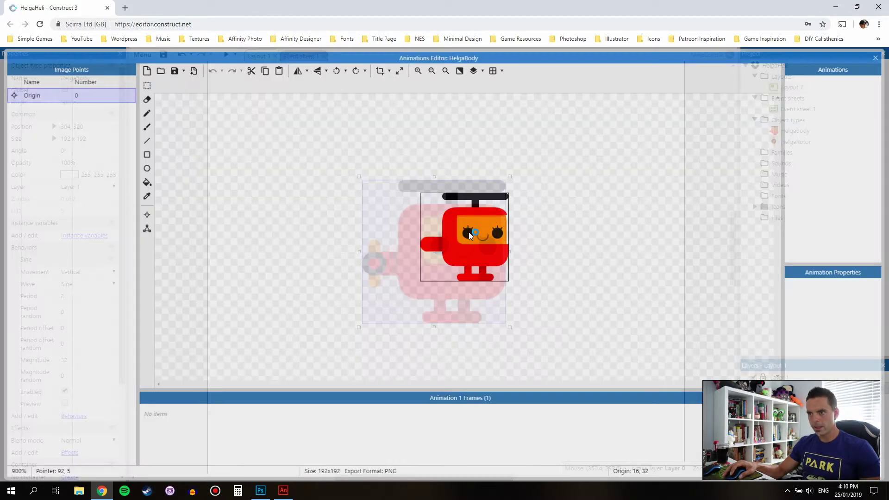
Compare frames 0 and 1 of HelgaBody's Animation 1, check the animation's properties and close the editor
click(215, 421)
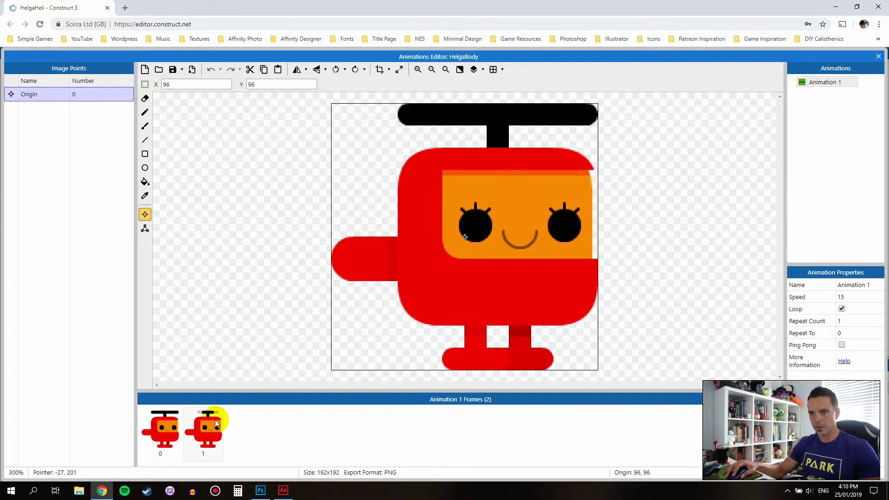
click(156, 438)
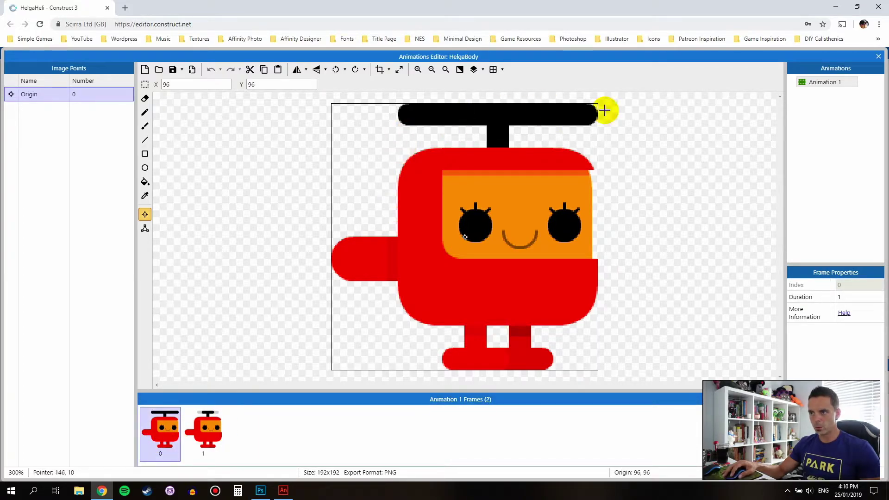
click(211, 431)
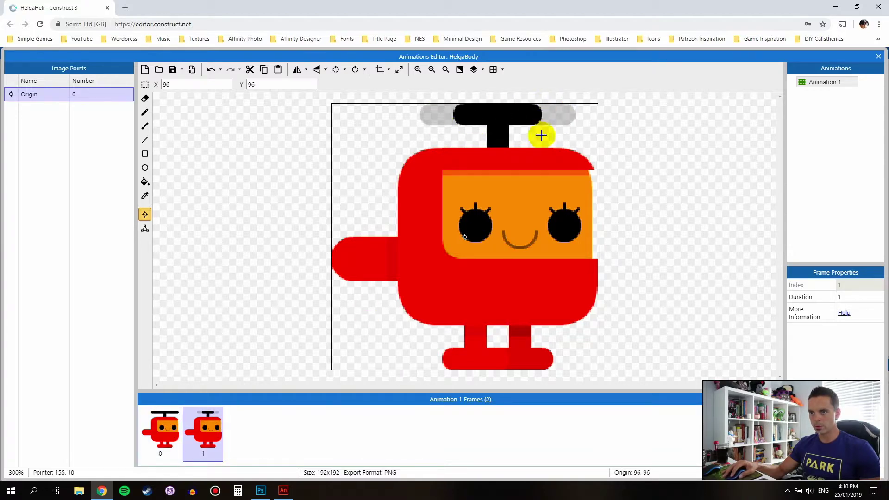
click(159, 428)
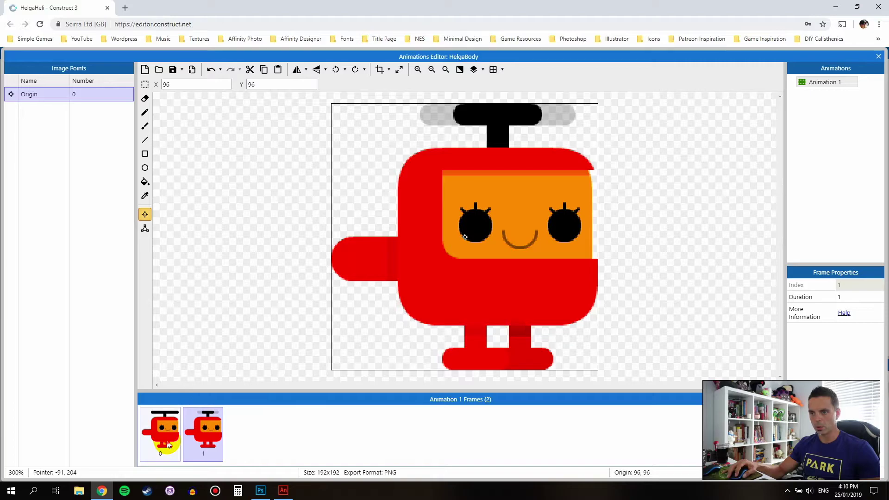
click(204, 437)
click(156, 430)
click(212, 429)
click(175, 420)
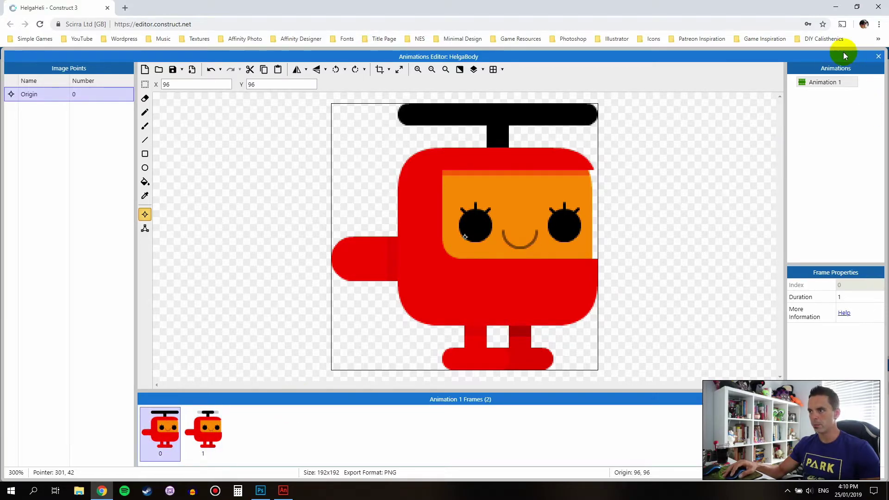
click(810, 82)
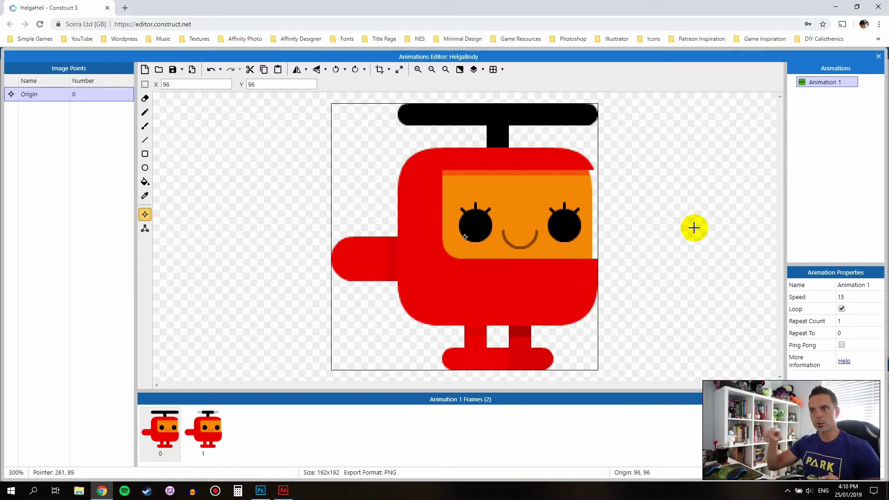
click(878, 56)
Inspect the Sine behavior settings of HelgaRotor, including its wave options, and those of HelgaBody
click(373, 270)
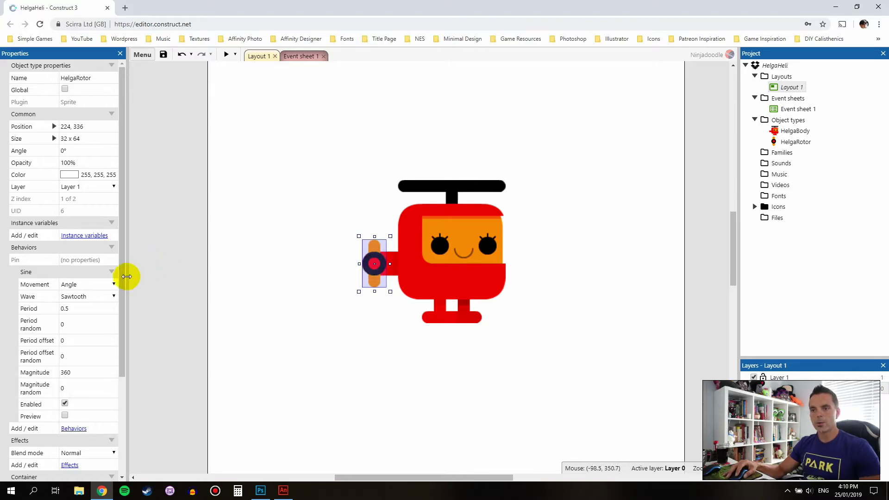
drag(123, 275, 131, 335)
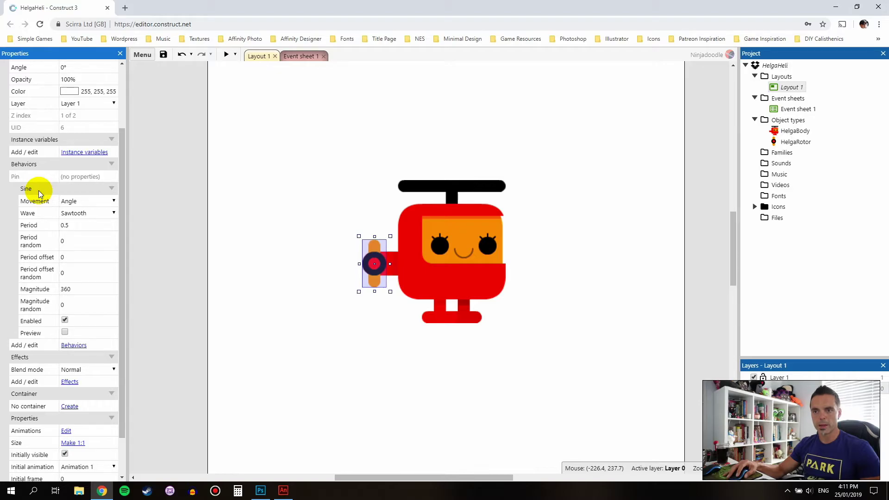
click(80, 213)
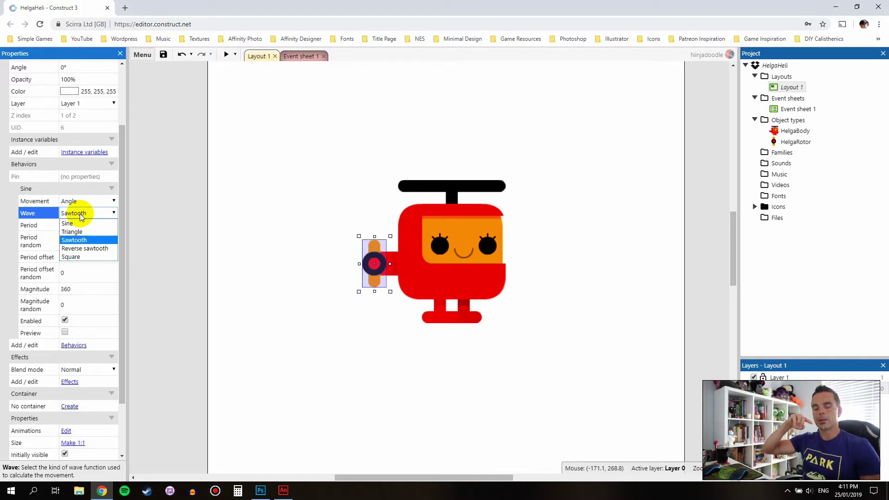
click(236, 211)
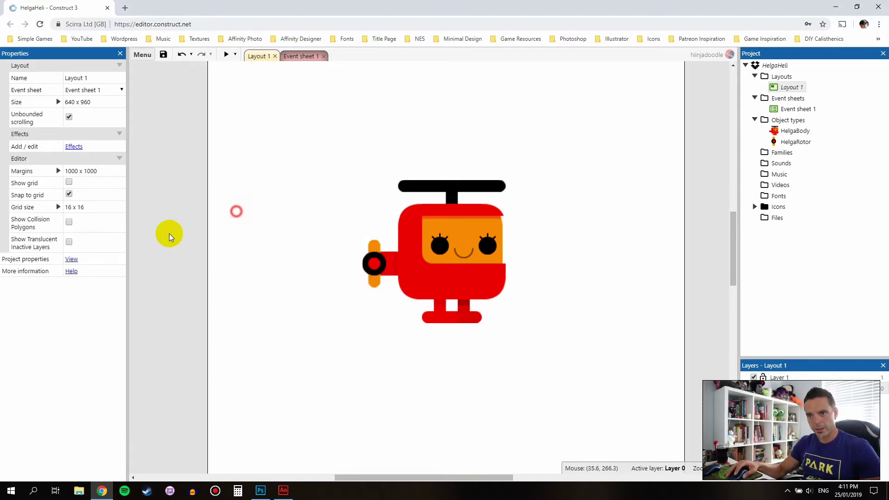
click(375, 264)
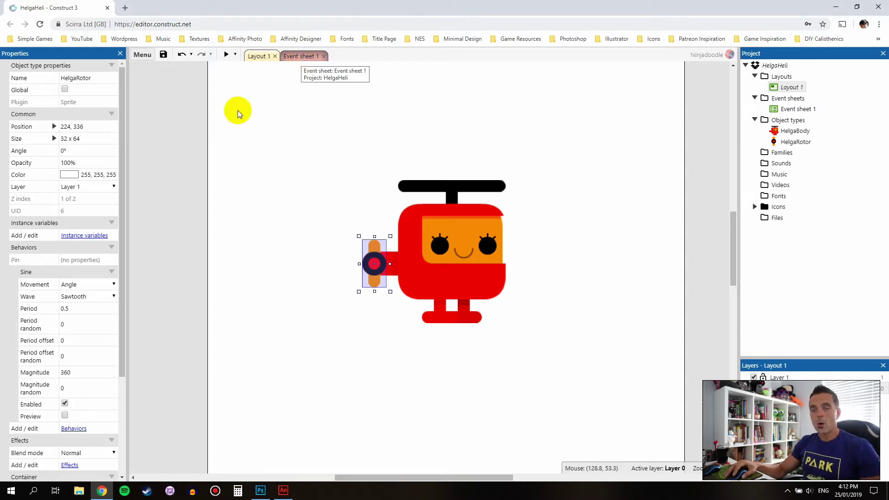
click(459, 222)
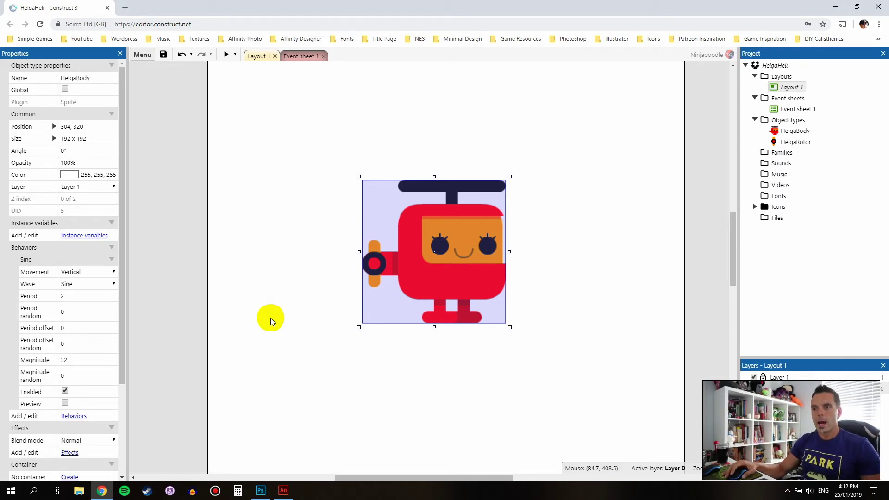
Review the start-of-layout Pin action in Event sheet 1, widening the object column to read HelgaRotor in full, and return to Layout 1
click(303, 56)
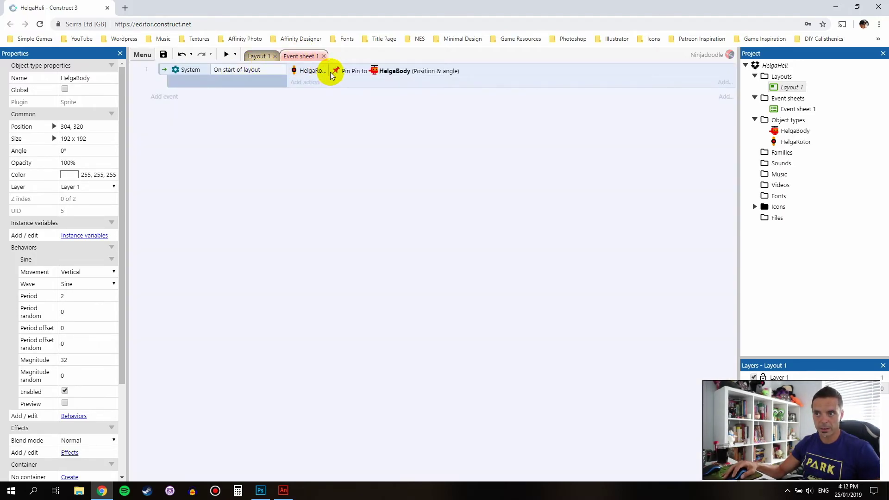
drag(326, 71, 366, 69)
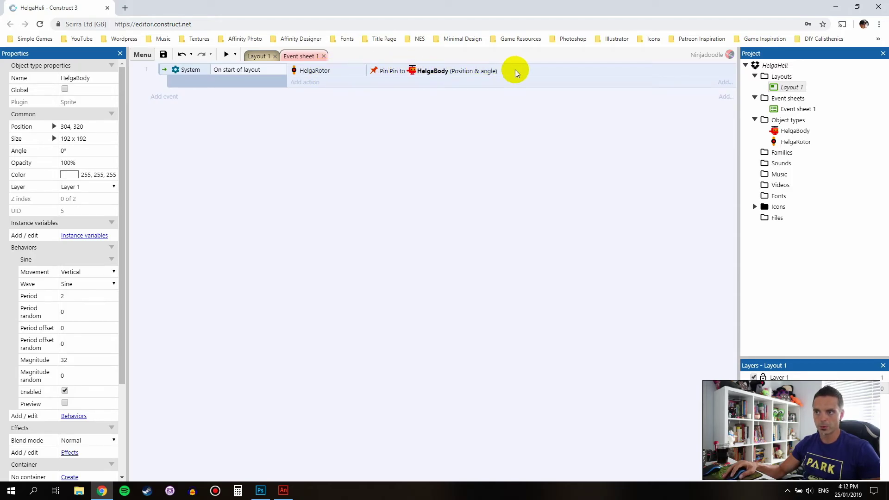
click(259, 56)
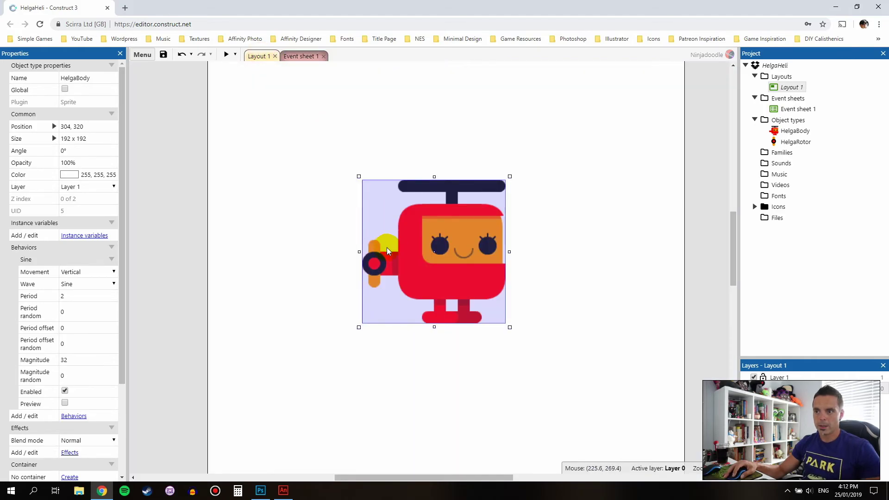
Move HelgaRotor onto the helicopter's body, return it to the tail at 224, 336 and deselect it
drag(373, 265, 465, 292)
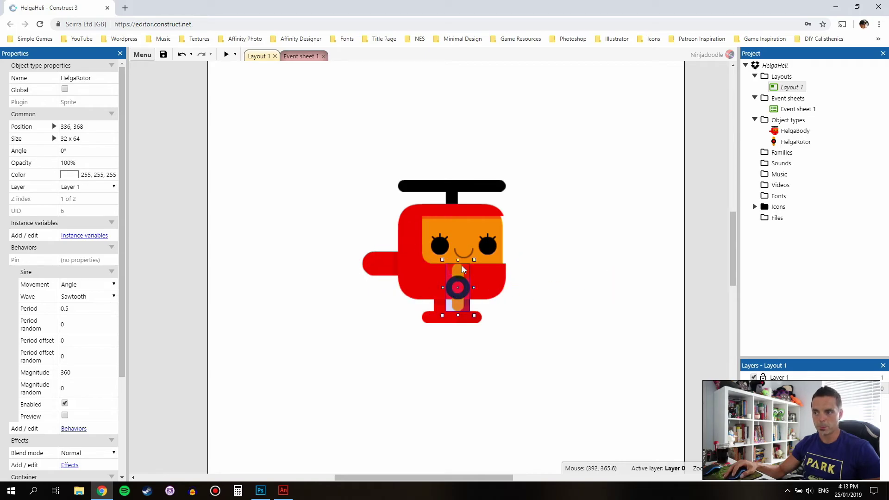
drag(470, 288, 386, 263)
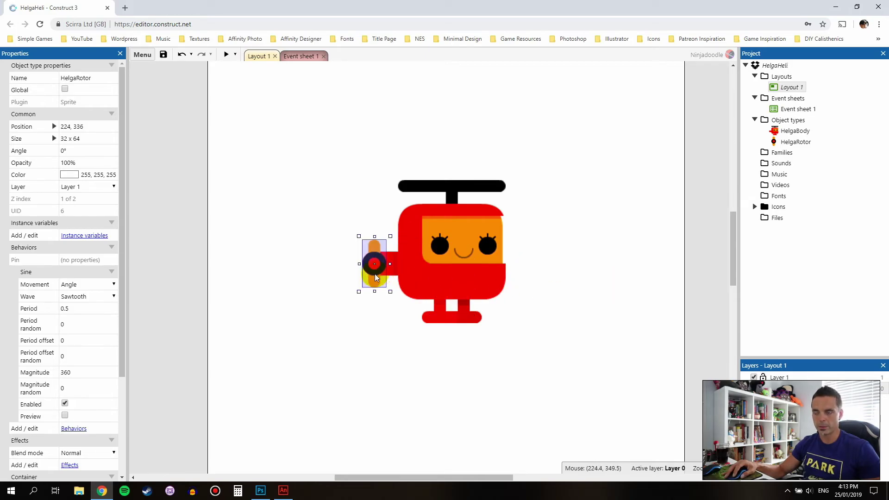
click(519, 264)
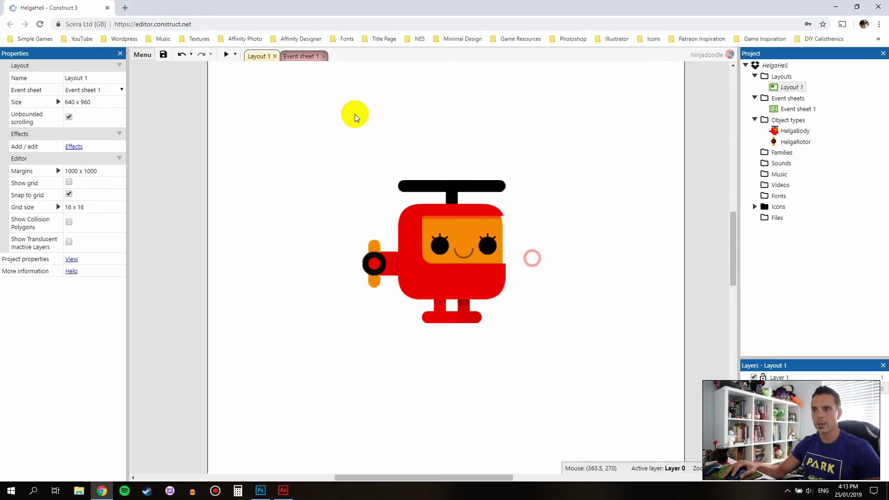
Preview the layout to watch the helicopter's animation, and close the preview
click(225, 56)
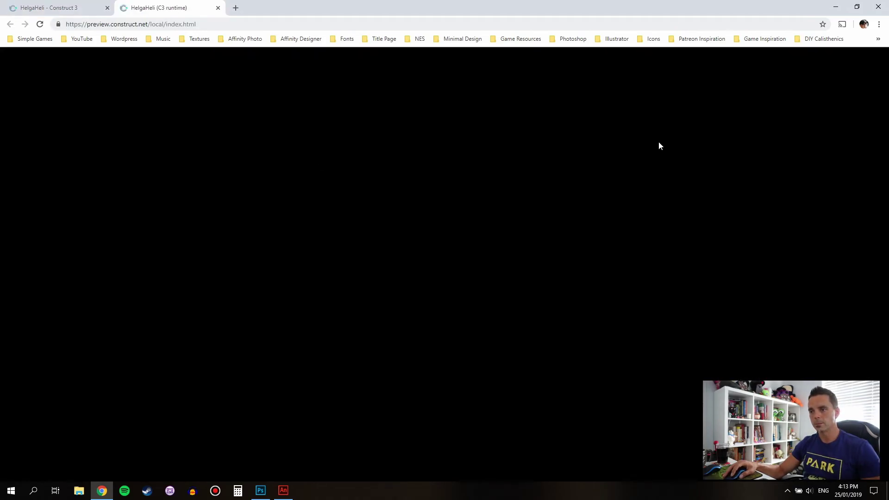
click(658, 143)
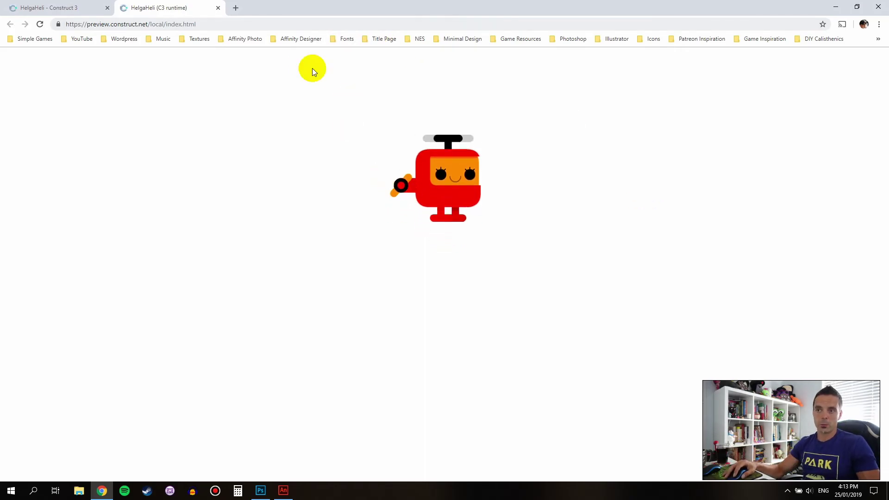
click(218, 7)
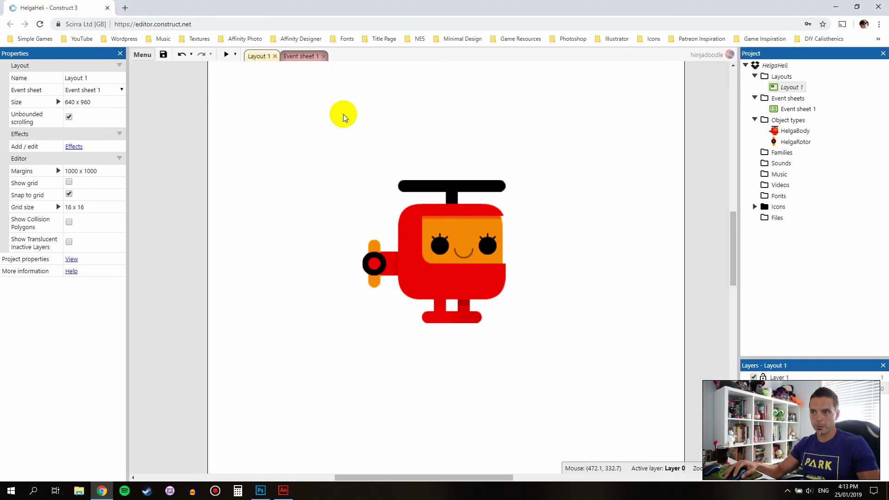
click(437, 228)
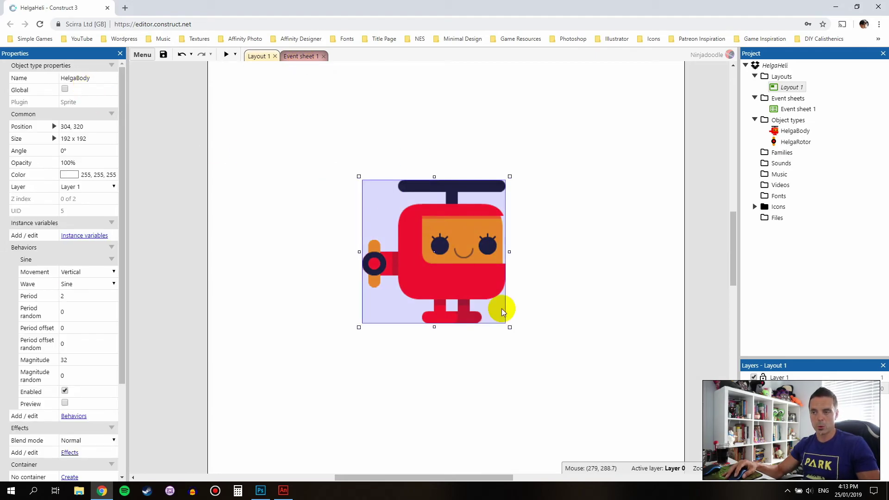
click(374, 267)
click(293, 191)
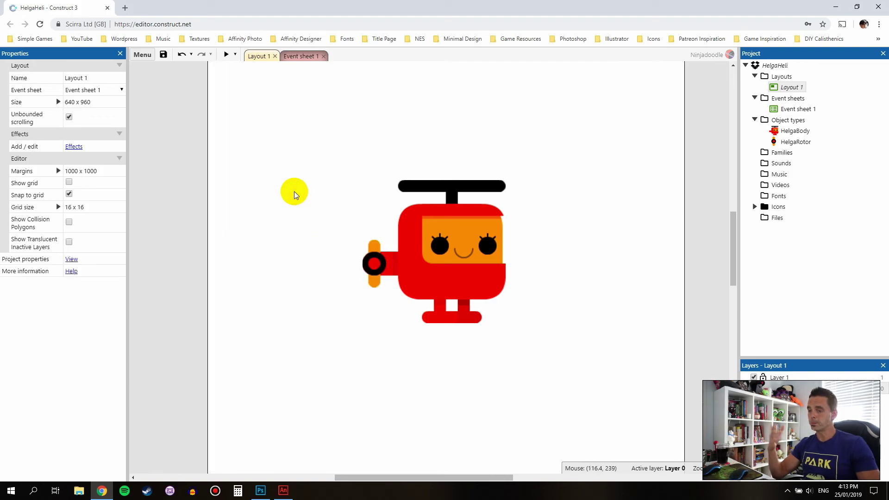